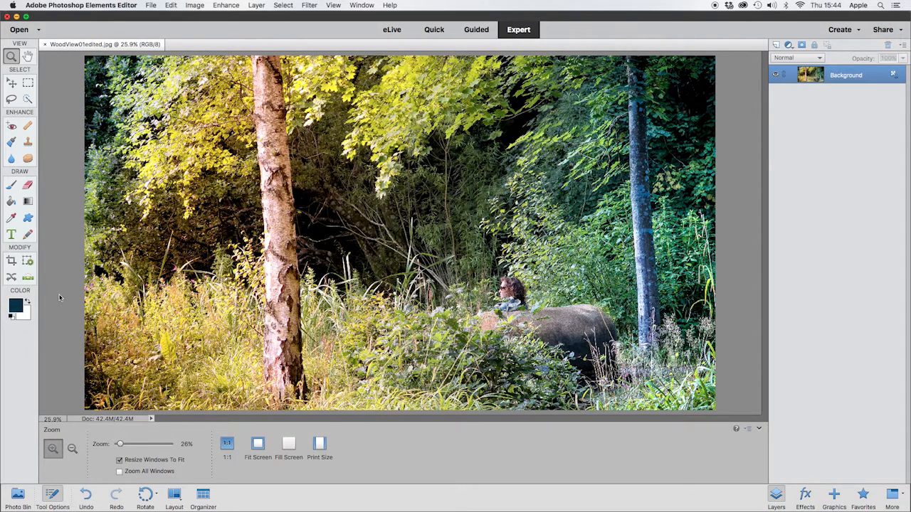
Open the edit history and step the photo back through its Open and Crop states
click(364, 6)
click(379, 108)
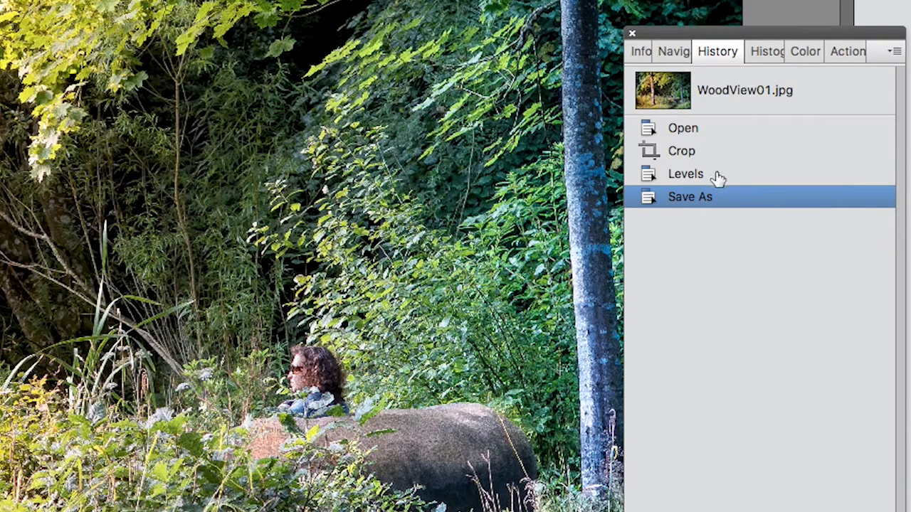
click(700, 128)
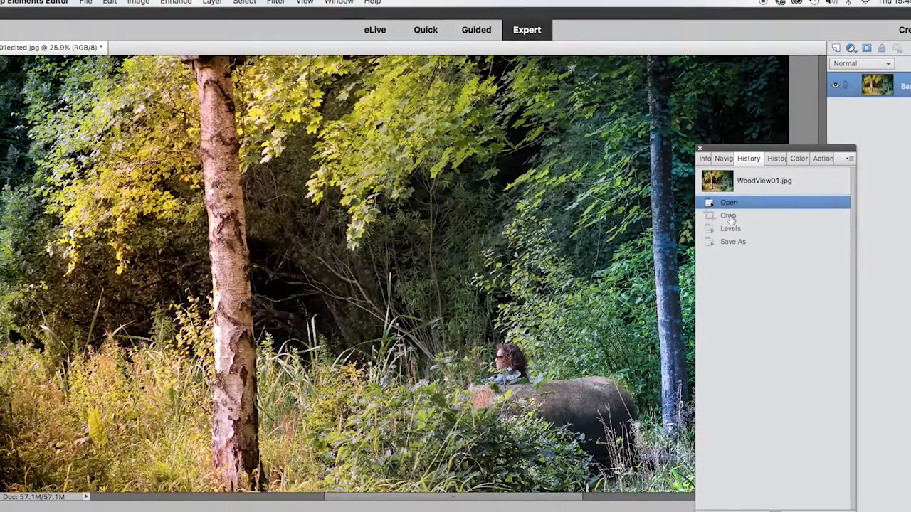
click(681, 150)
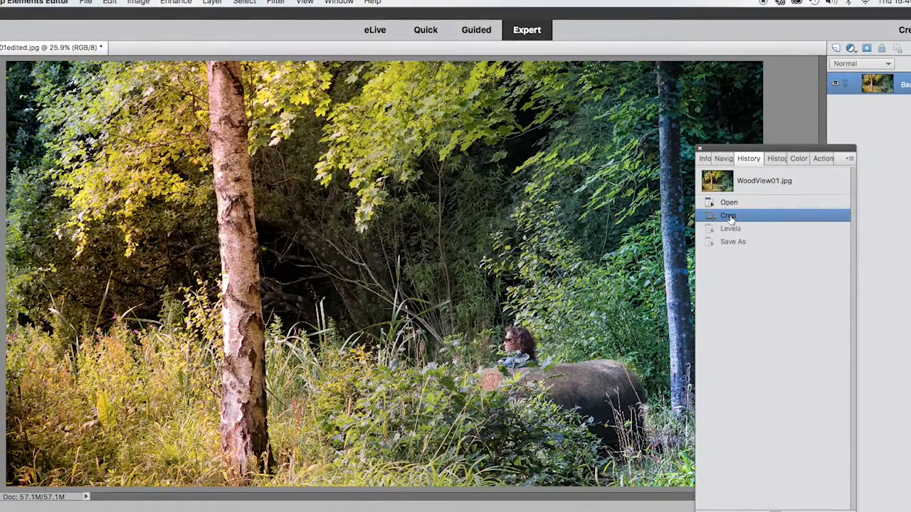
click(699, 149)
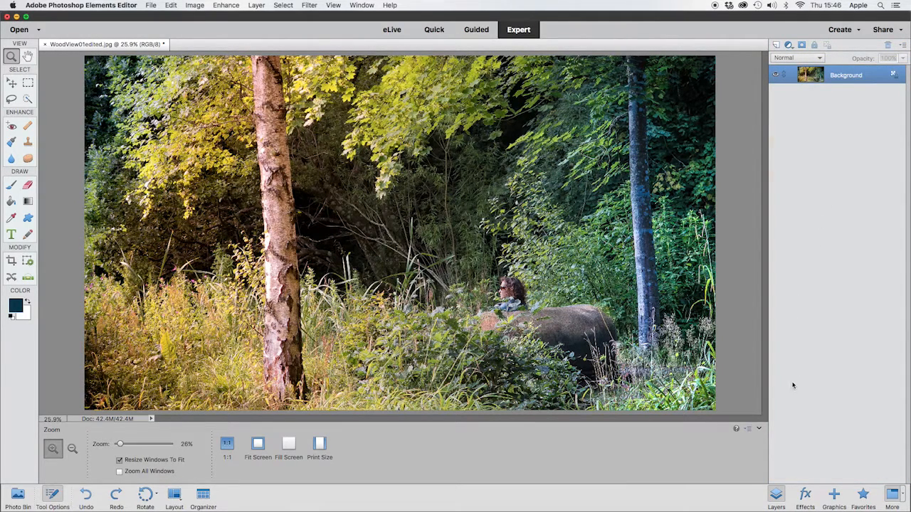
Add a new empty layer above the Background
click(780, 498)
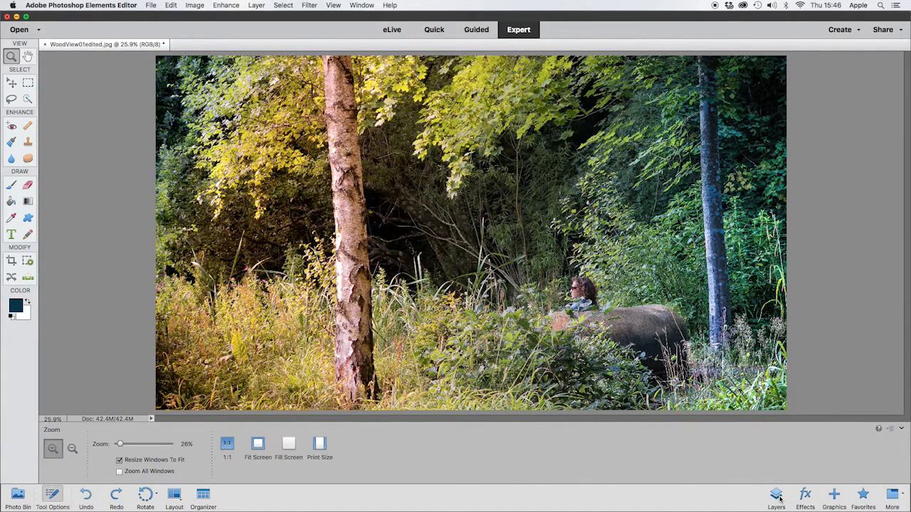
click(778, 496)
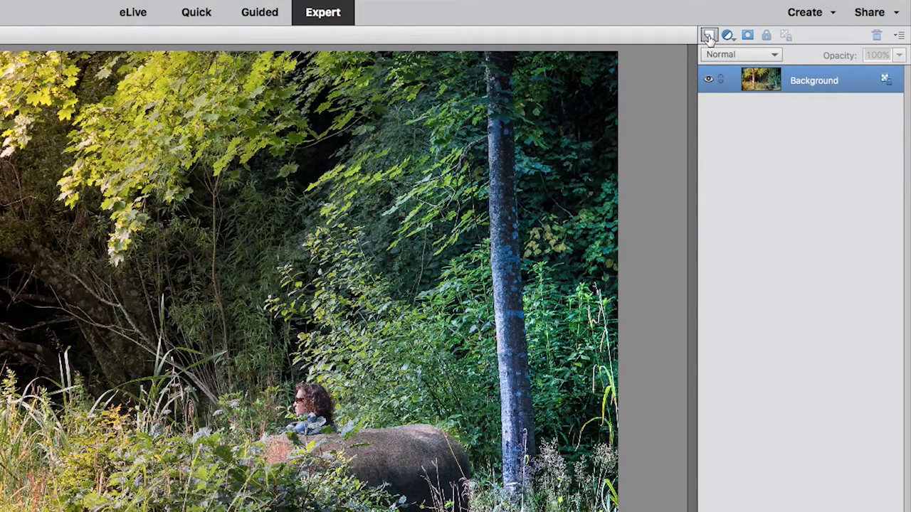
click(708, 36)
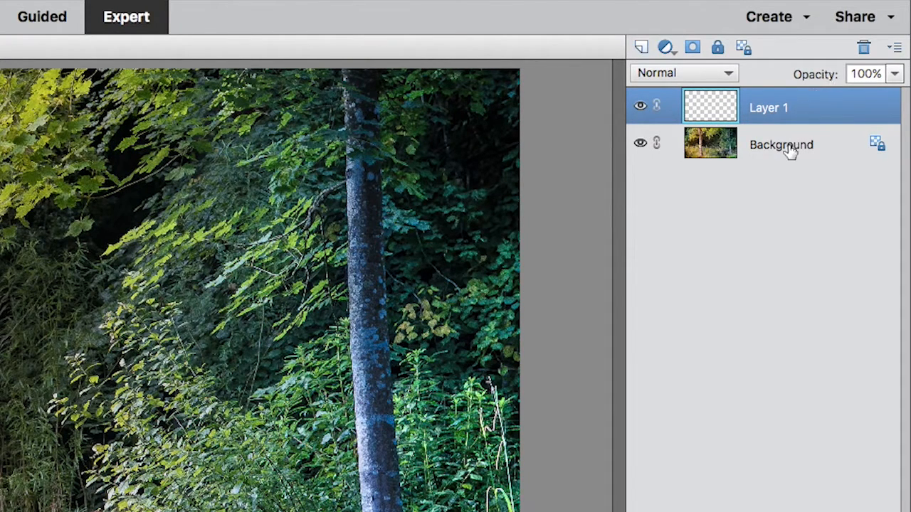
Switch the active layer between Background and Layer 1, and rename Layer 1 as squiggle
click(785, 149)
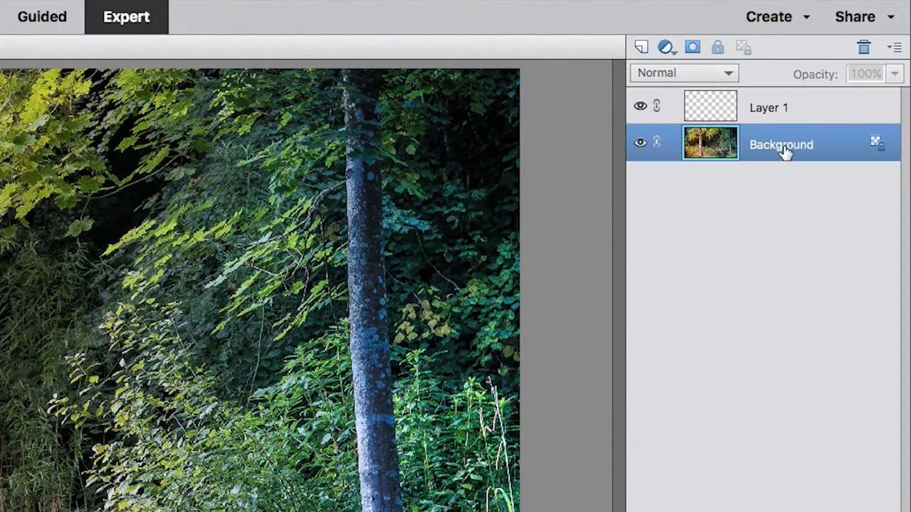
click(779, 117)
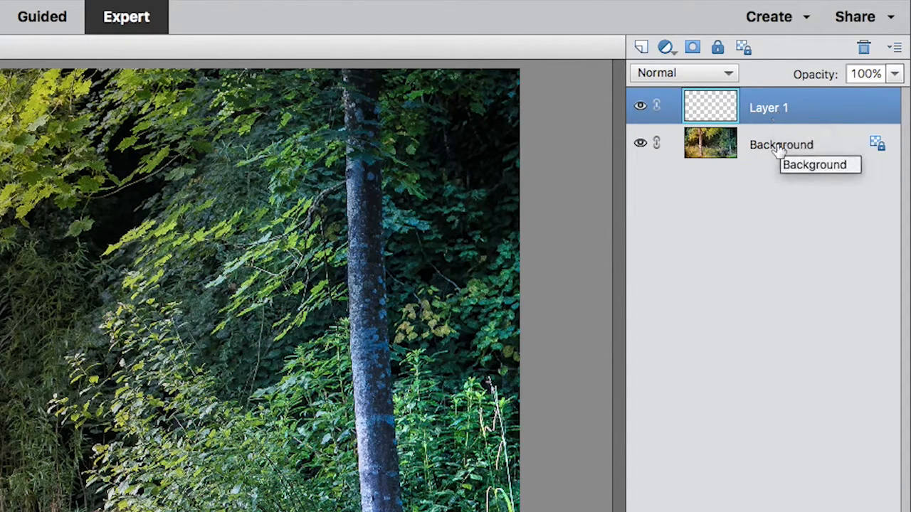
click(779, 148)
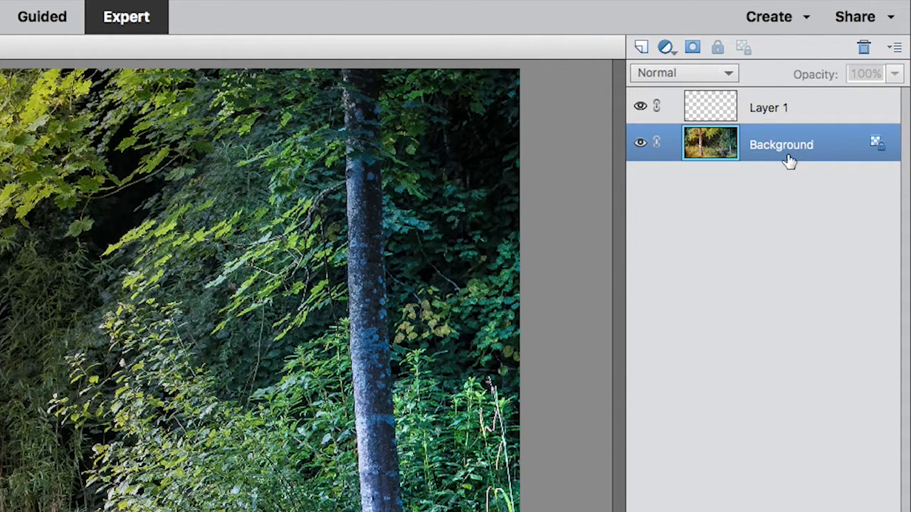
click(779, 114)
double_click(778, 108)
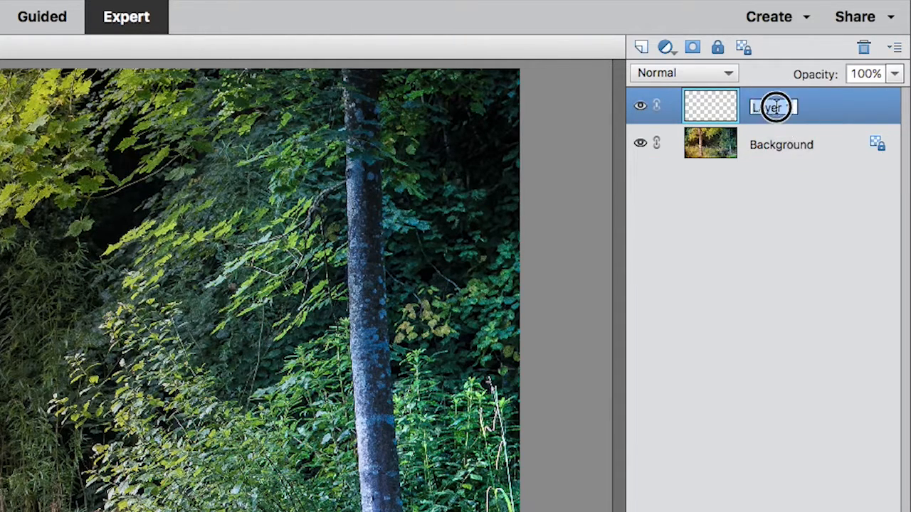
text(squiggle)
key(Return)
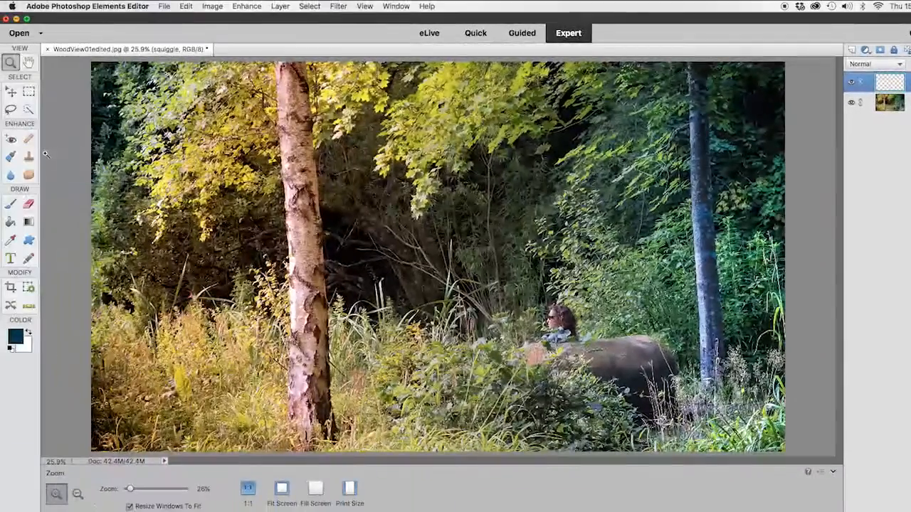
Set the foreground colour to bright pink, hex eb1264, for painting with the Brush
click(11, 205)
click(20, 334)
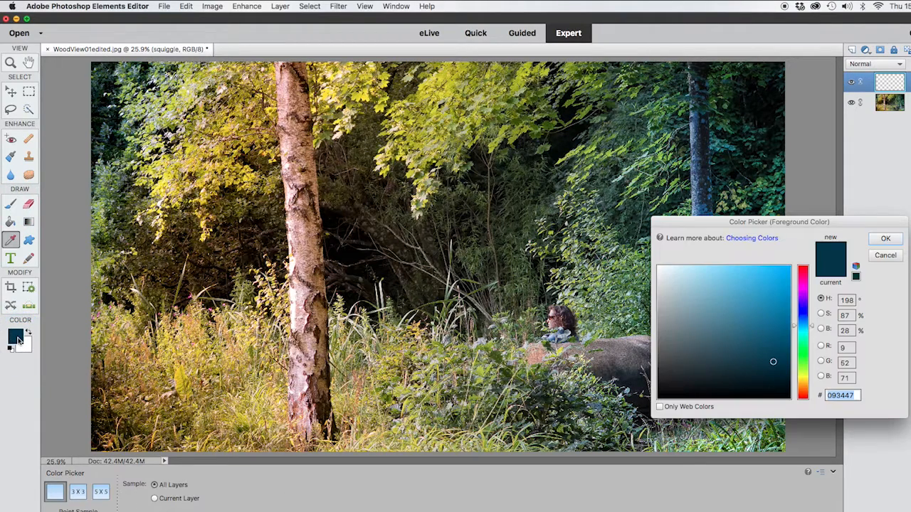
drag(722, 217, 351, 146)
click(471, 205)
click(438, 212)
drag(437, 212, 448, 206)
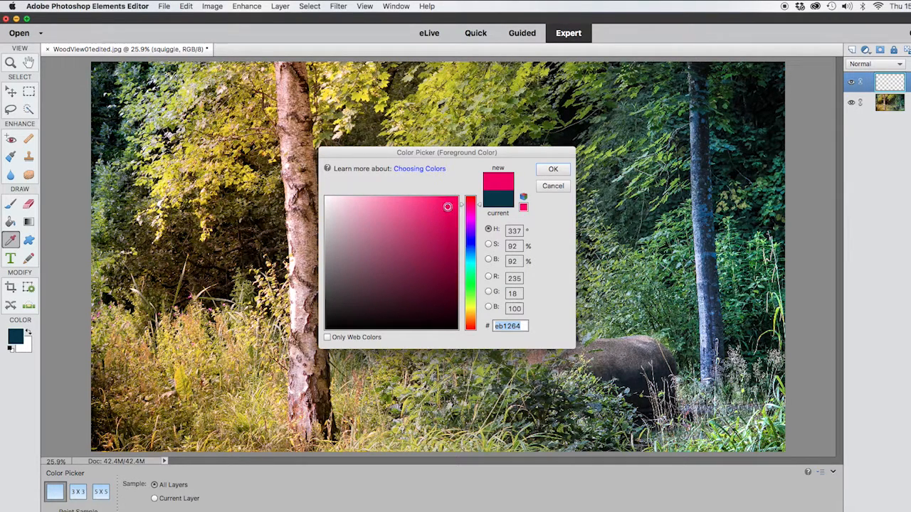
click(560, 172)
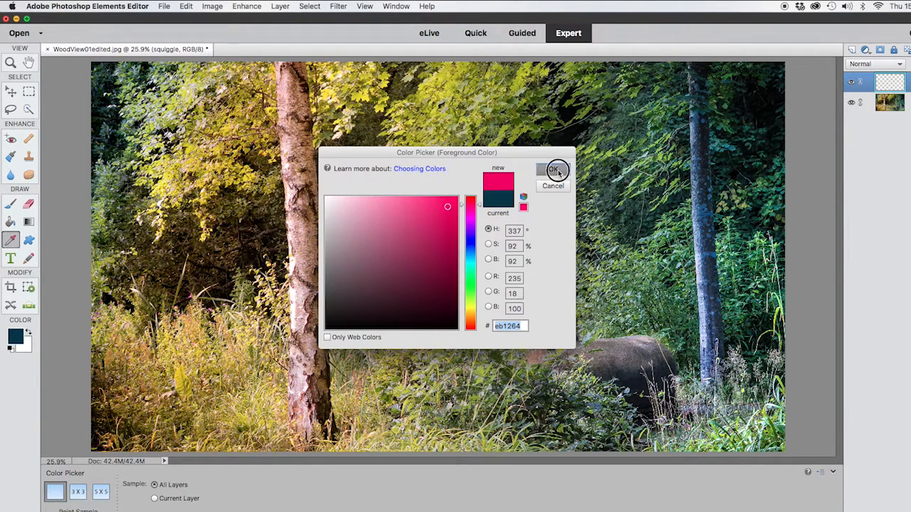
Paint a large freehand pink squiggle across the middle of the photo with the 175 px brush, and toggle the squiggle layer's visibility
key(b)
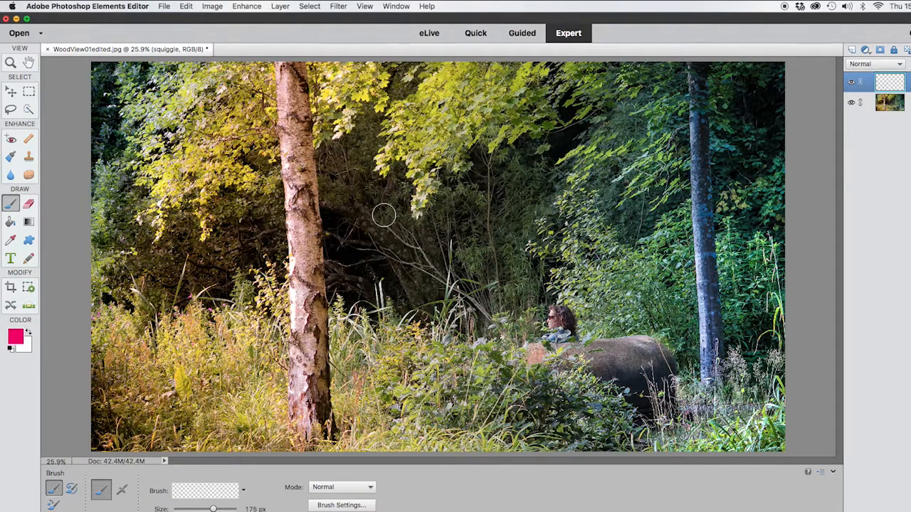
mouse_move(336, 183)
mouse_down()
mouse_move(400, 171)
mouse_move(435, 263)
mouse_move(440, 307)
mouse_move(610, 310)
mouse_move(616, 164)
mouse_move(459, 111)
mouse_move(319, 240)
mouse_move(293, 310)
mouse_move(316, 351)
mouse_move(392, 364)
mouse_move(412, 383)
mouse_up()
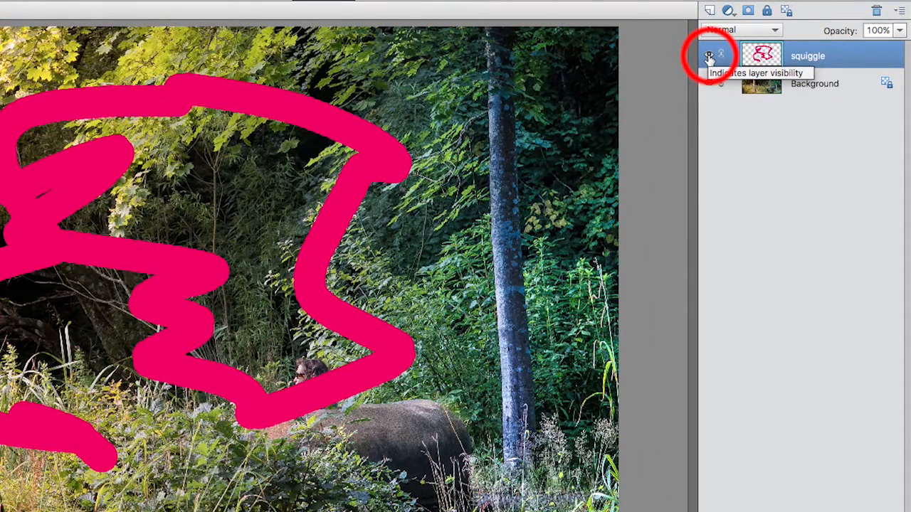
click(709, 56)
click(709, 56)
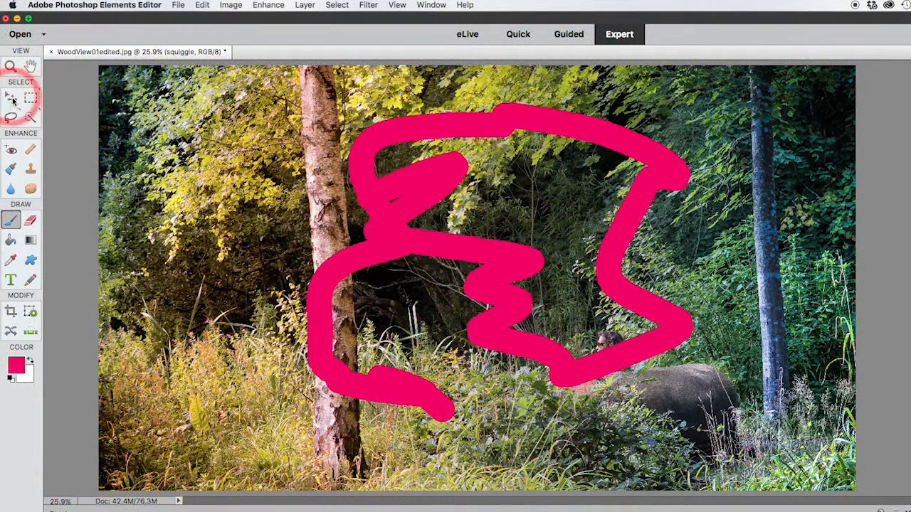
Reposition the squiggle slightly to the right and down over the photo, and resize it to be wider and shorter
click(11, 100)
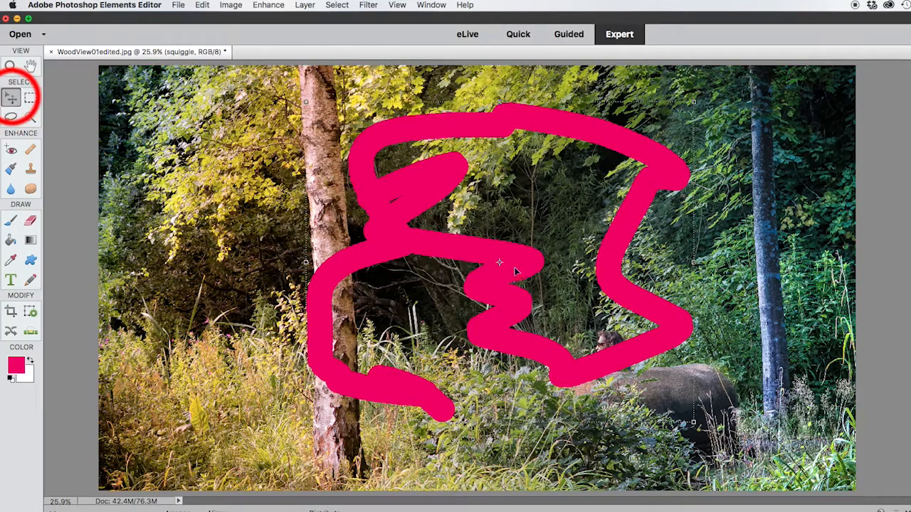
mouse_move(478, 259)
mouse_down()
mouse_move(396, 238)
mouse_move(484, 307)
mouse_move(524, 242)
mouse_move(378, 240)
mouse_move(429, 291)
mouse_move(565, 265)
mouse_move(429, 250)
mouse_move(358, 258)
mouse_move(506, 249)
mouse_move(521, 269)
mouse_up()
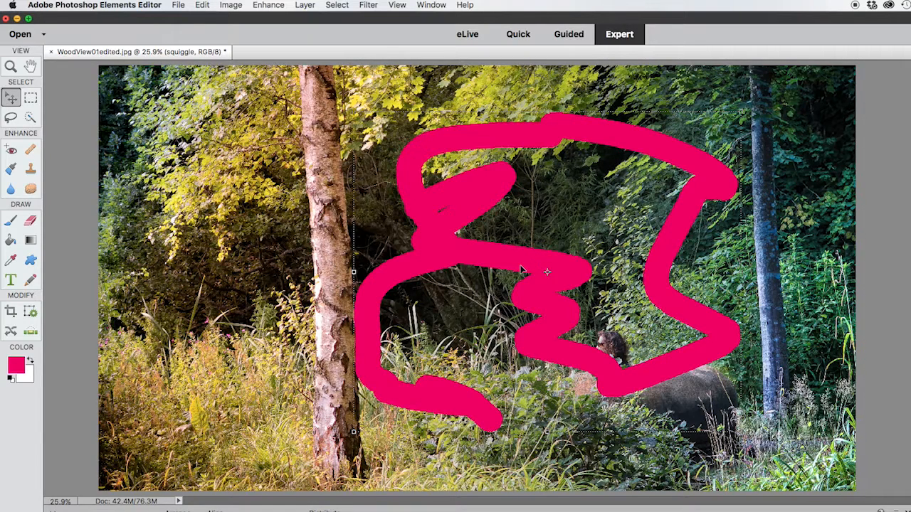
mouse_move(498, 264)
mouse_down()
mouse_move(375, 258)
mouse_move(614, 271)
mouse_move(412, 284)
mouse_move(431, 285)
mouse_move(422, 224)
mouse_move(464, 263)
mouse_up()
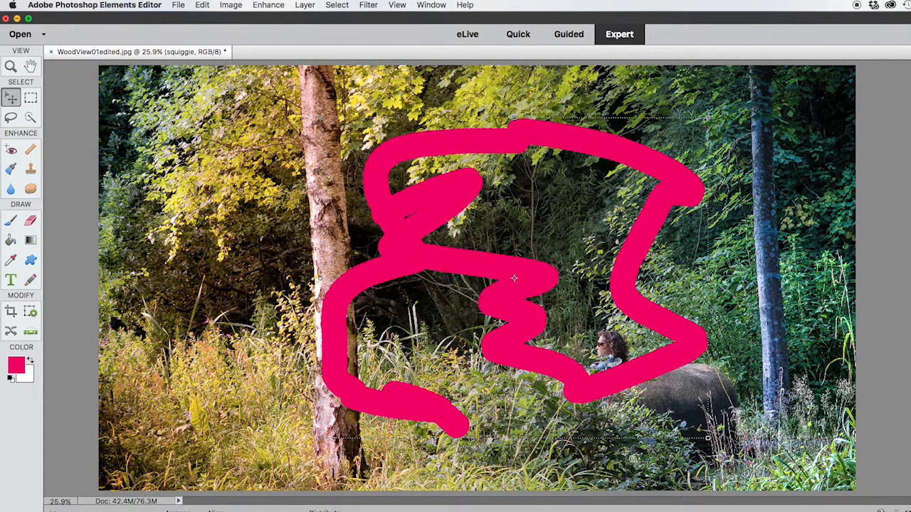
mouse_move(707, 118)
mouse_down()
mouse_move(541, 247)
mouse_move(490, 322)
mouse_move(498, 335)
mouse_move(744, 364)
mouse_up()
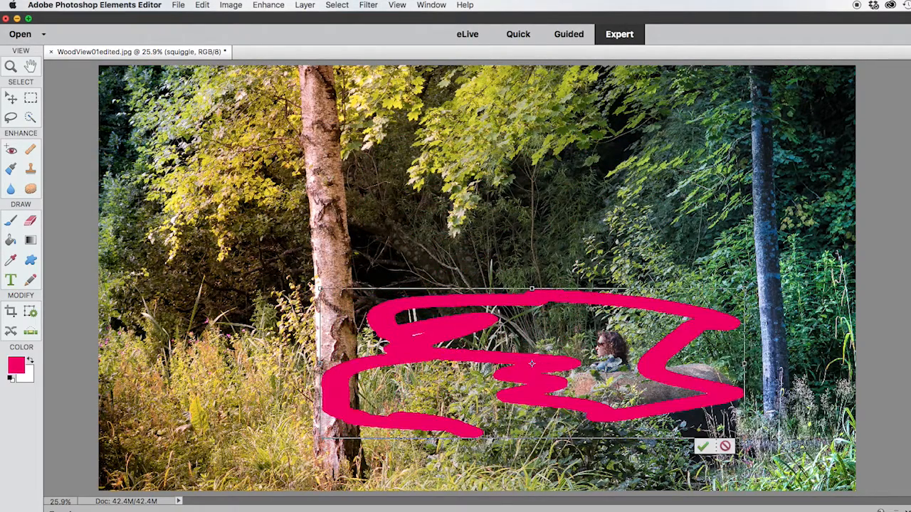
drag(532, 289, 531, 196)
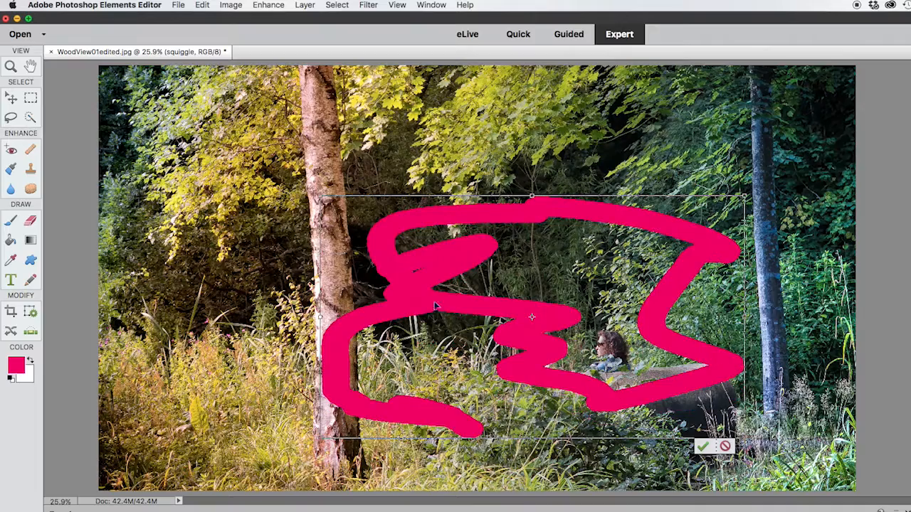
key(Return)
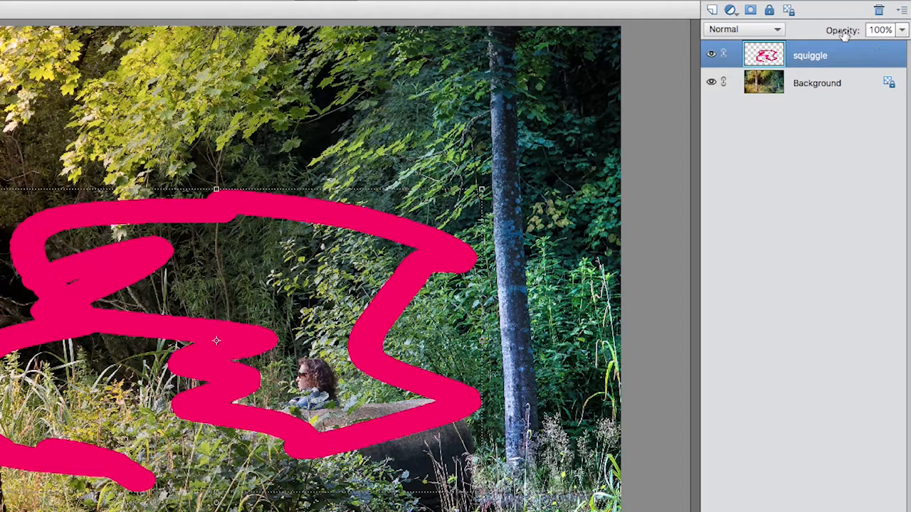
Lower the squiggle layer's opacity to 38%
click(902, 30)
drag(906, 46, 863, 49)
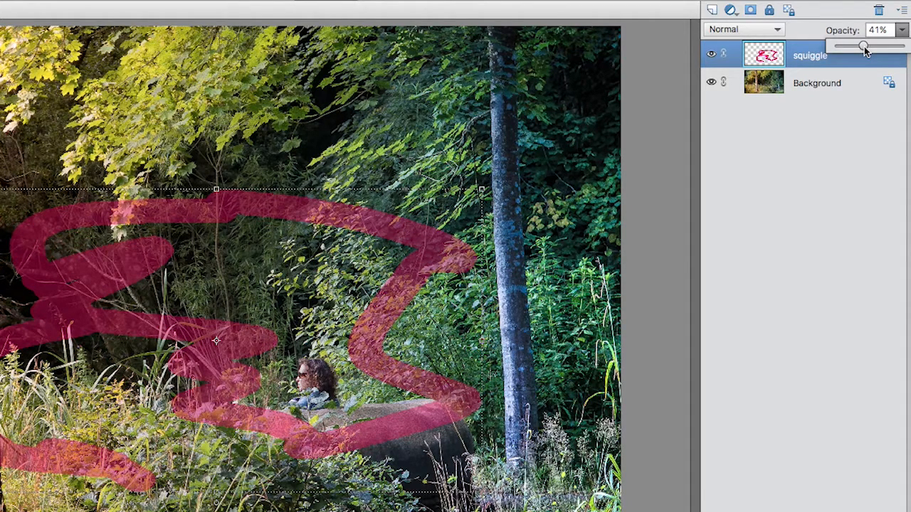
mouse_move(864, 46)
mouse_down()
mouse_move(881, 46)
mouse_move(862, 44)
mouse_up()
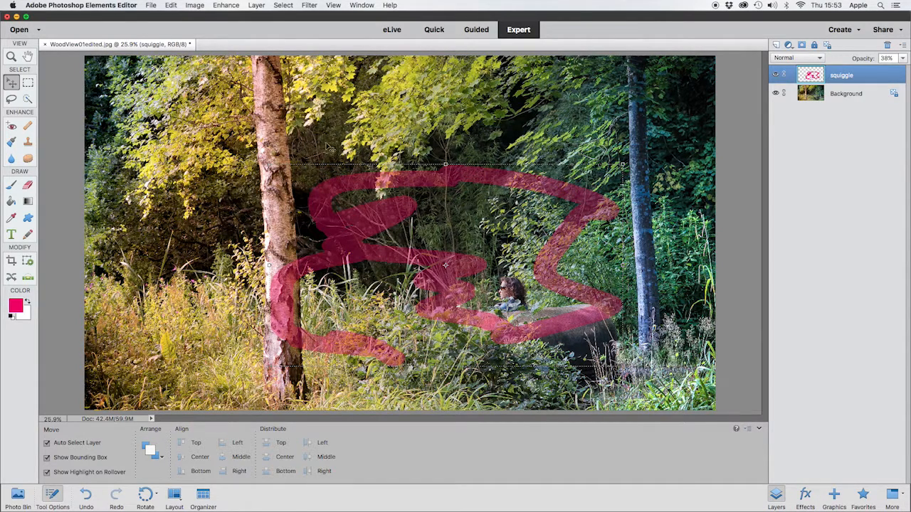
Add the horizontal text "Forest" in the upper part of the photo, starting just before the birch trunk
click(11, 235)
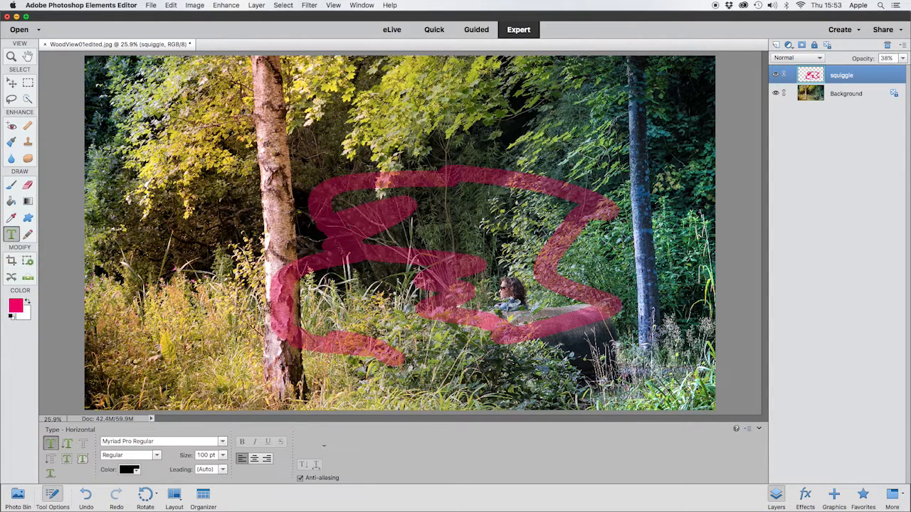
click(235, 137)
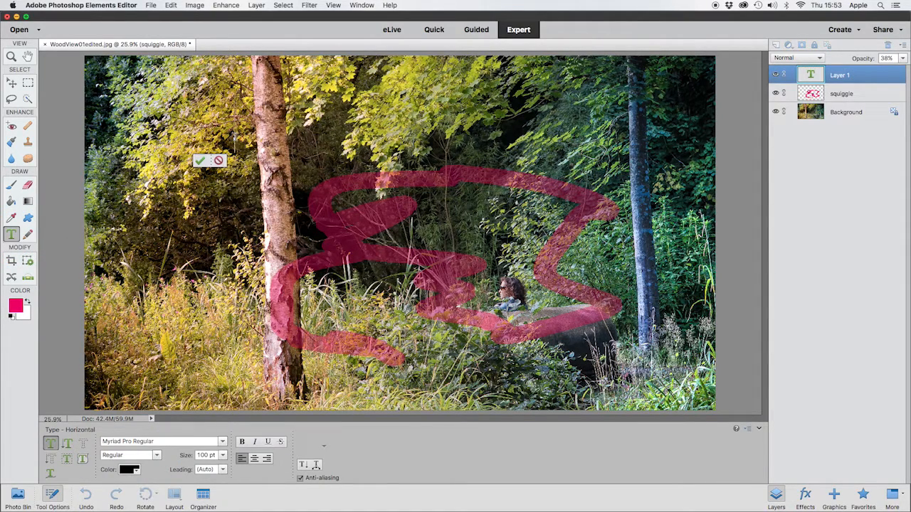
text(Forest)
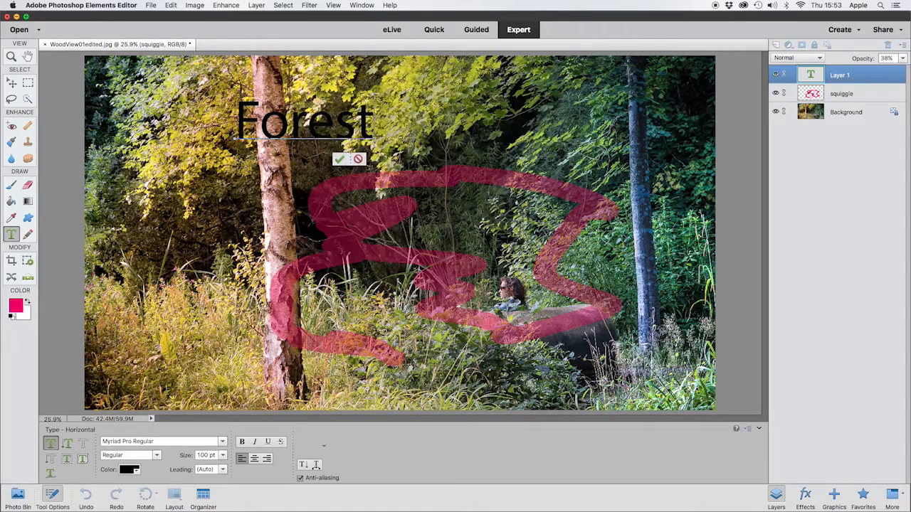
Set the Forest text to 200 pt and change its colour to white
drag(373, 131, 235, 127)
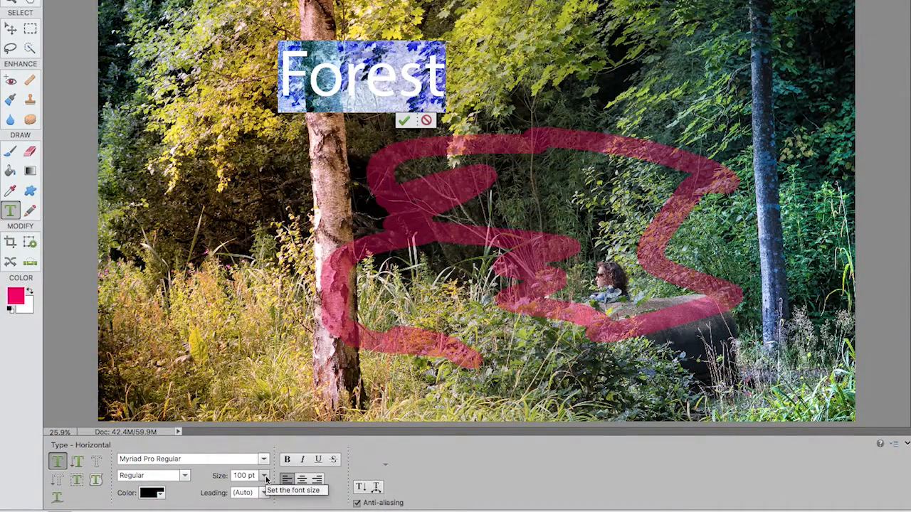
click(266, 479)
click(249, 475)
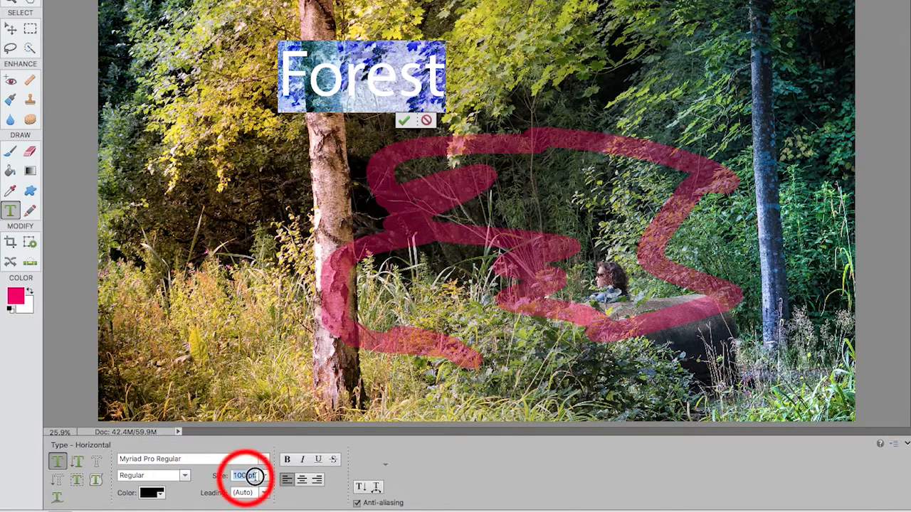
text(200)
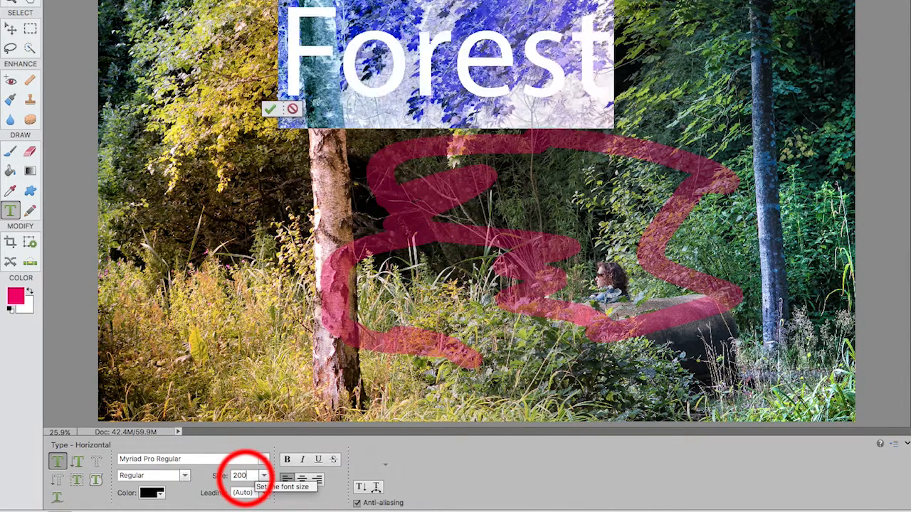
click(151, 494)
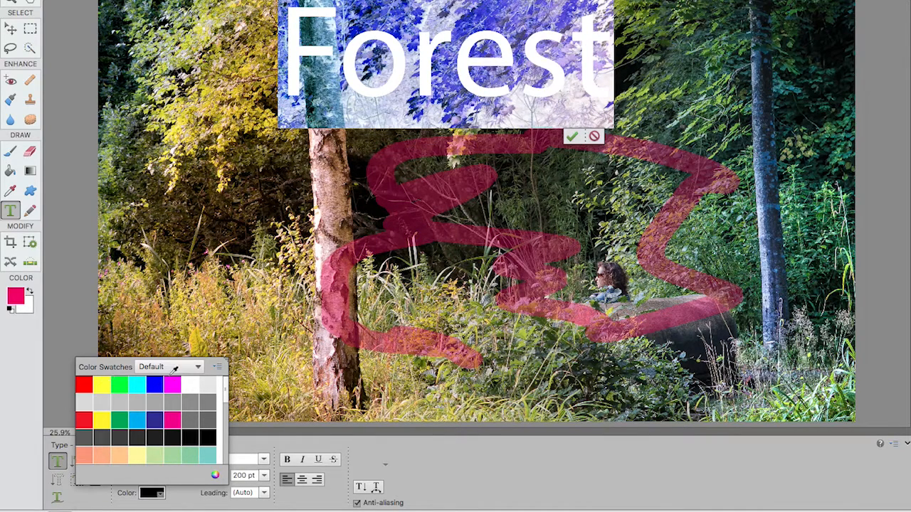
click(190, 385)
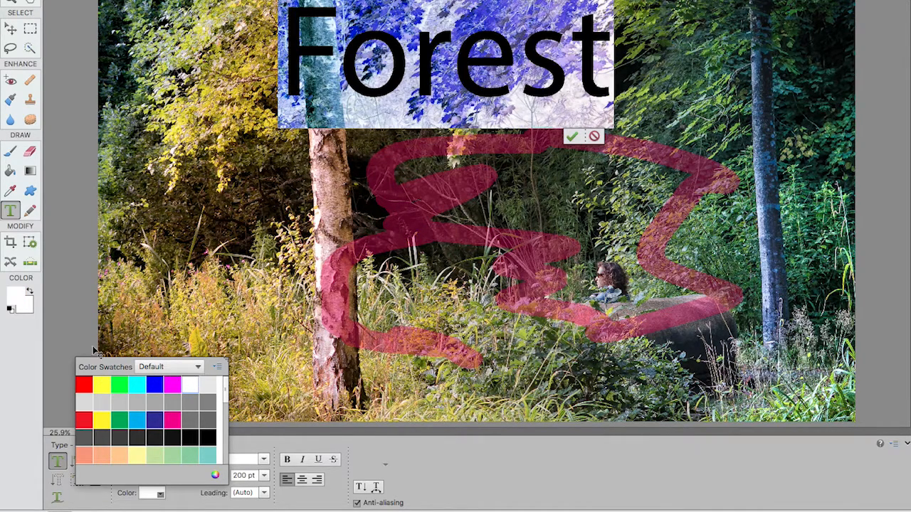
click(11, 28)
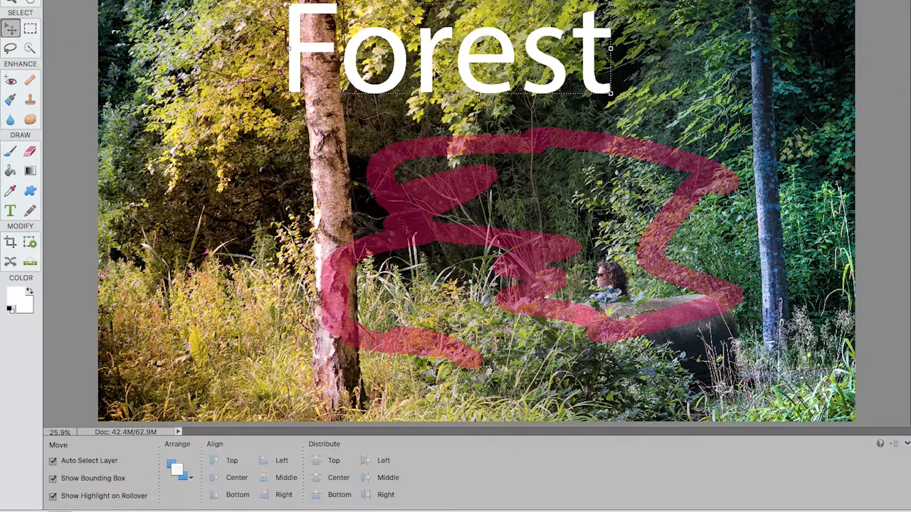
Move the Forest text down to the middle of the photo, over the squiggle
drag(466, 68, 486, 240)
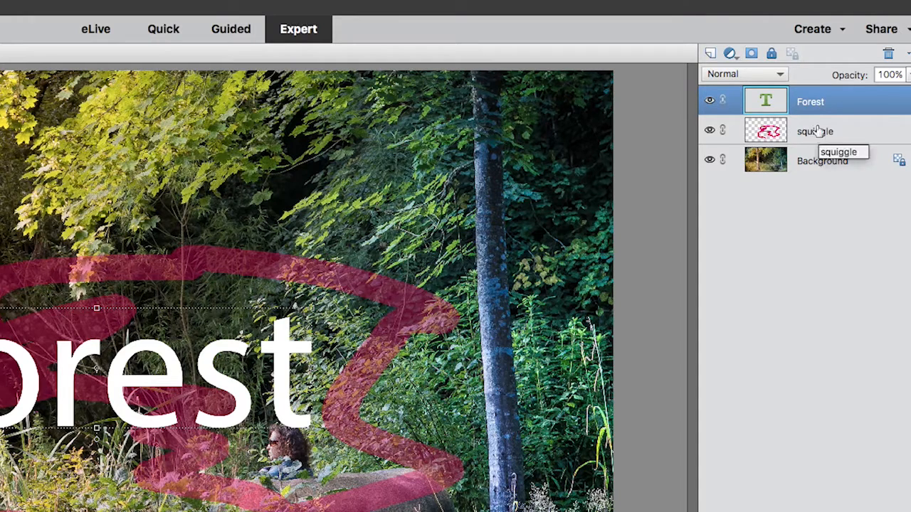
Delete the Forest text layer and the squiggle layer, leaving only the Background
click(888, 54)
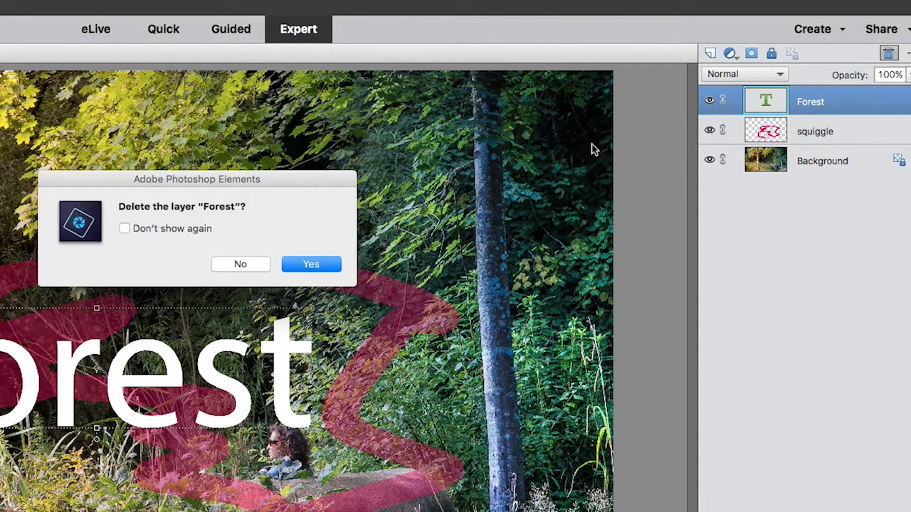
click(301, 268)
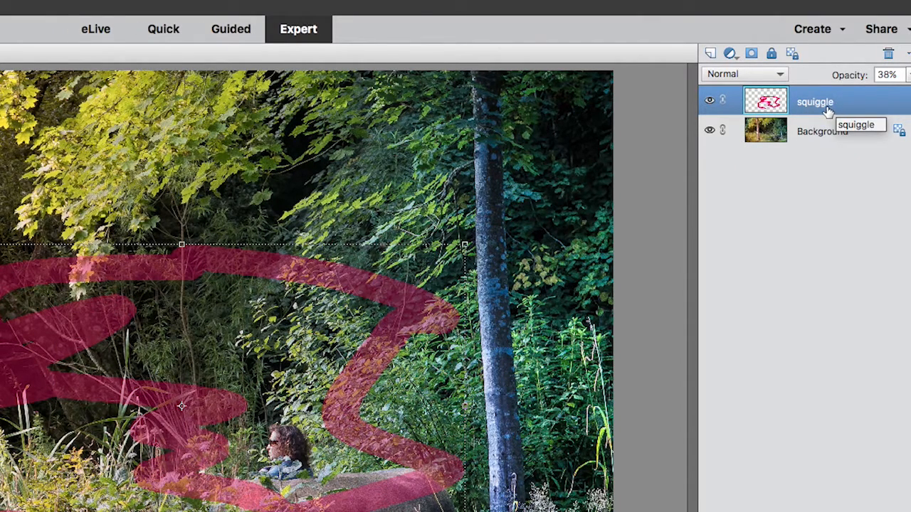
click(888, 54)
click(313, 264)
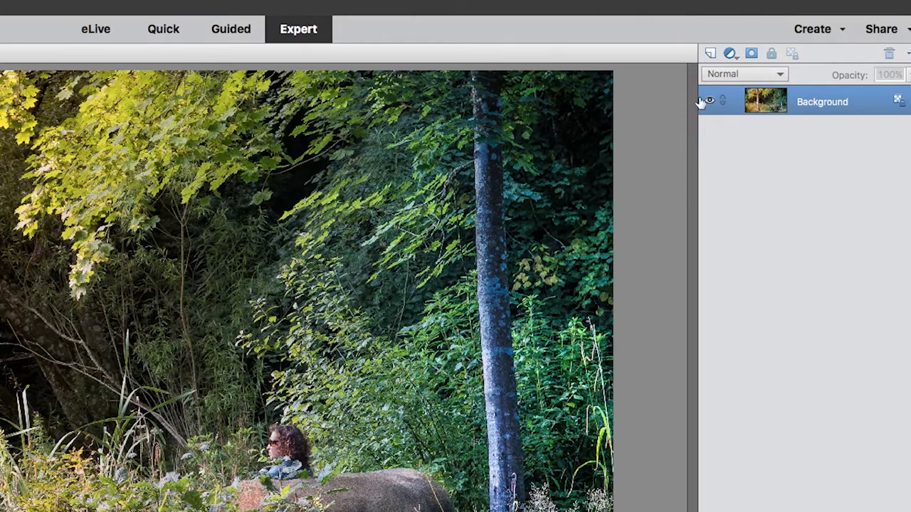
Add a Levels adjustment layer above the Background and move its settings clear of the layer list
click(731, 54)
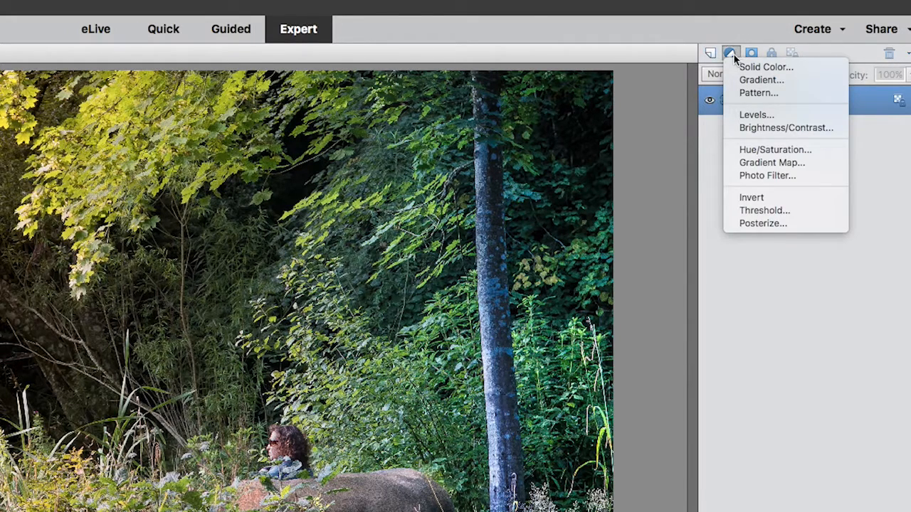
click(754, 114)
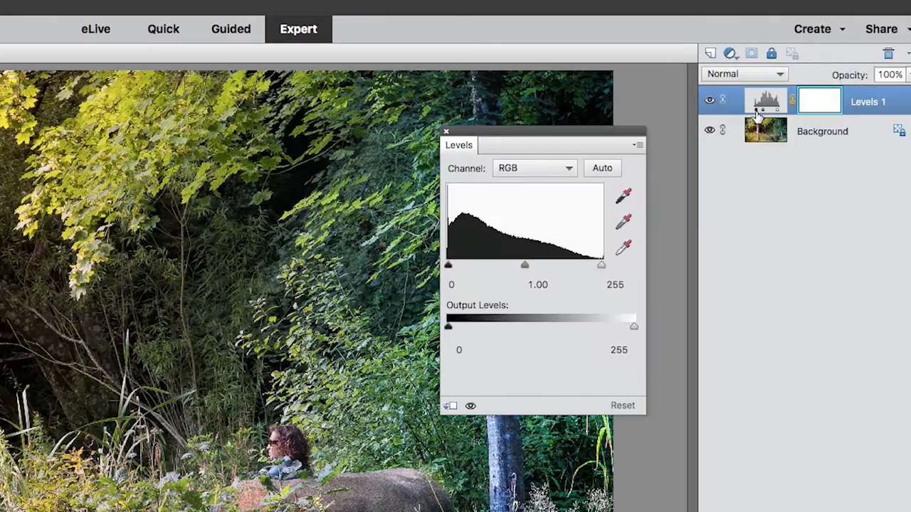
drag(545, 134, 417, 171)
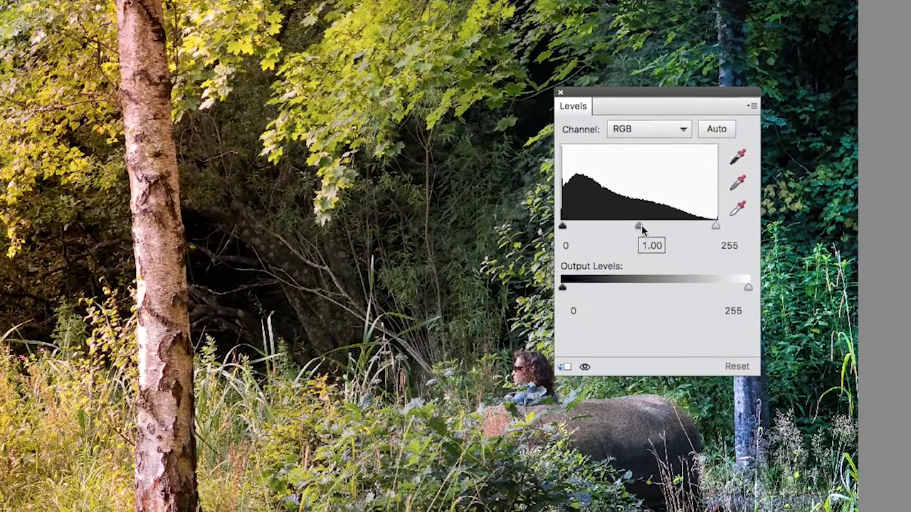
Give the photo strong contrast by setting the Levels input values to 62 for shadows, 1.32 for midtones and 193 for highlights
drag(640, 225, 625, 226)
drag(564, 230, 579, 228)
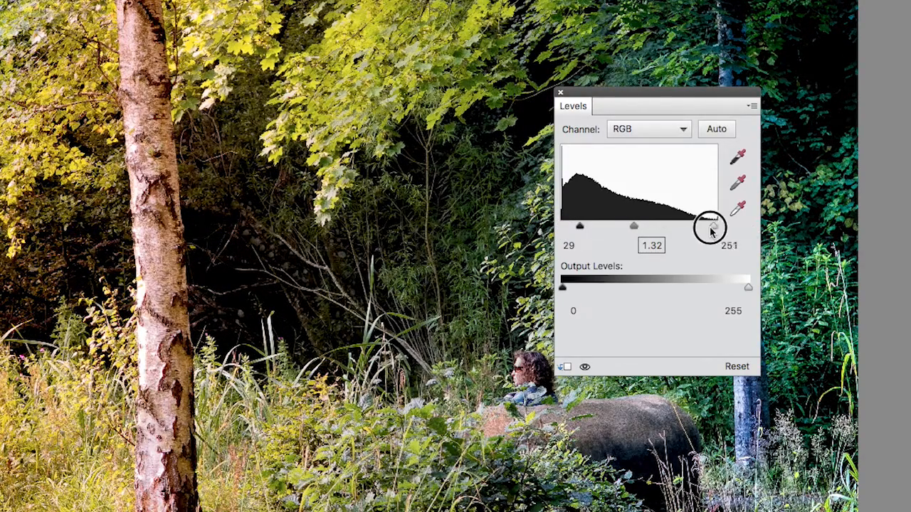
drag(715, 228, 698, 228)
drag(585, 225, 600, 228)
drag(699, 226, 678, 230)
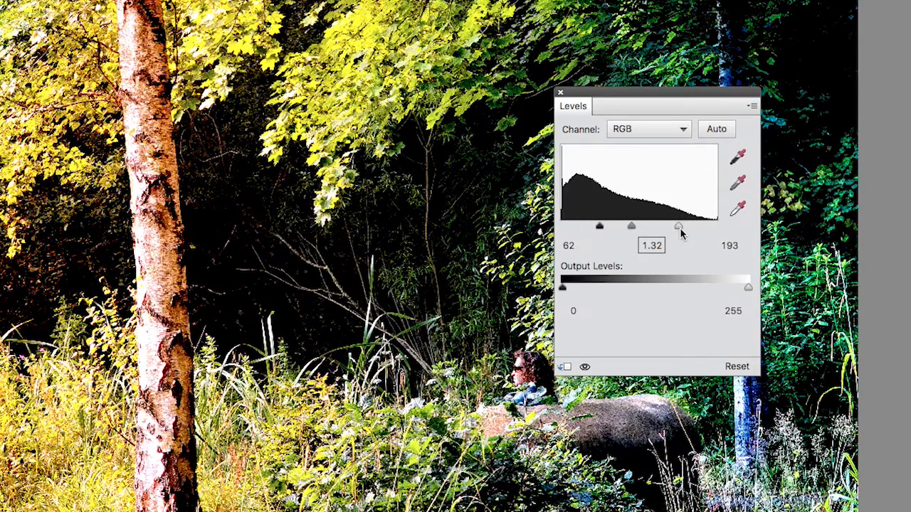
click(560, 93)
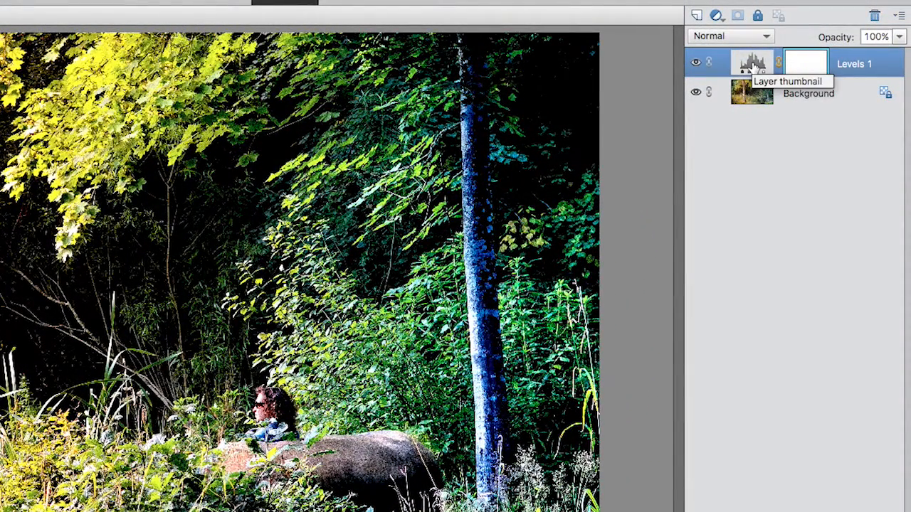
Reopen the Levels adjustment and soften it to input values of 16 for shadows, 1.09 for midtones and 247 for highlights
double_click(746, 66)
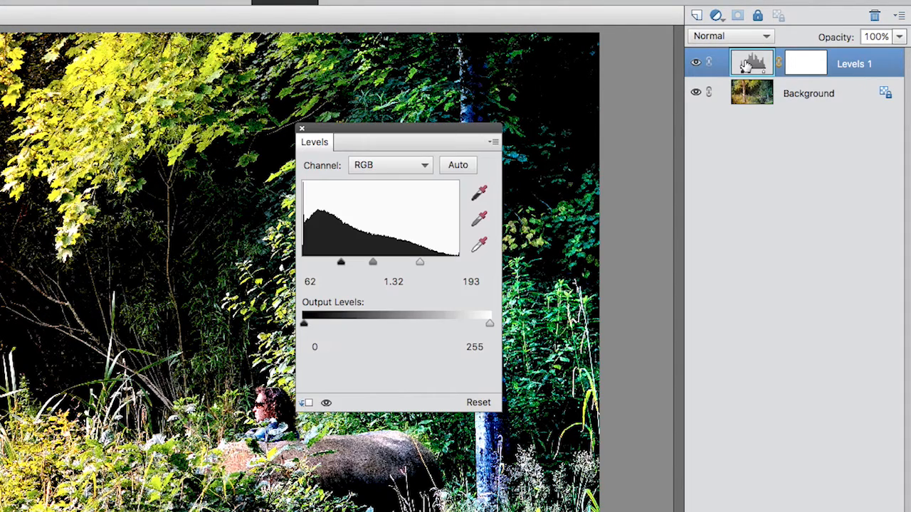
drag(422, 266, 453, 262)
drag(343, 266, 315, 268)
mouse_move(369, 263)
mouse_down()
mouse_move(378, 269)
mouse_move(377, 262)
mouse_up()
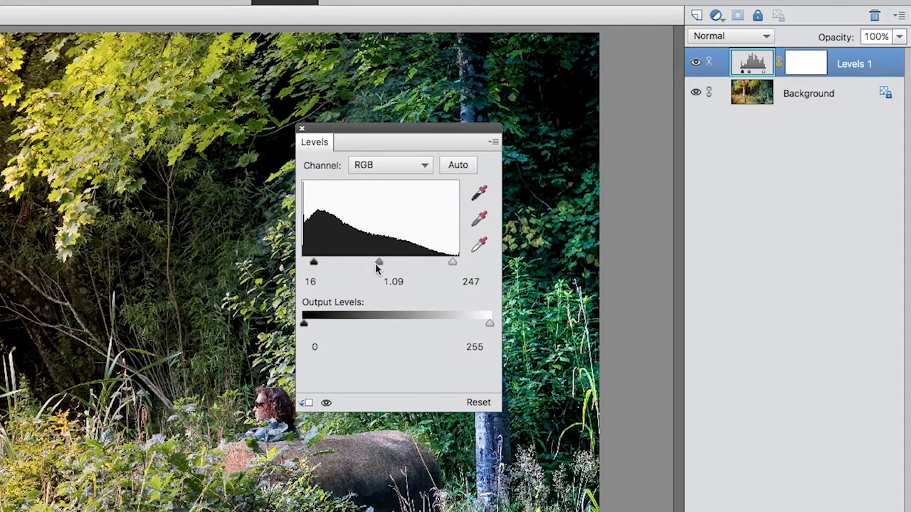
click(302, 130)
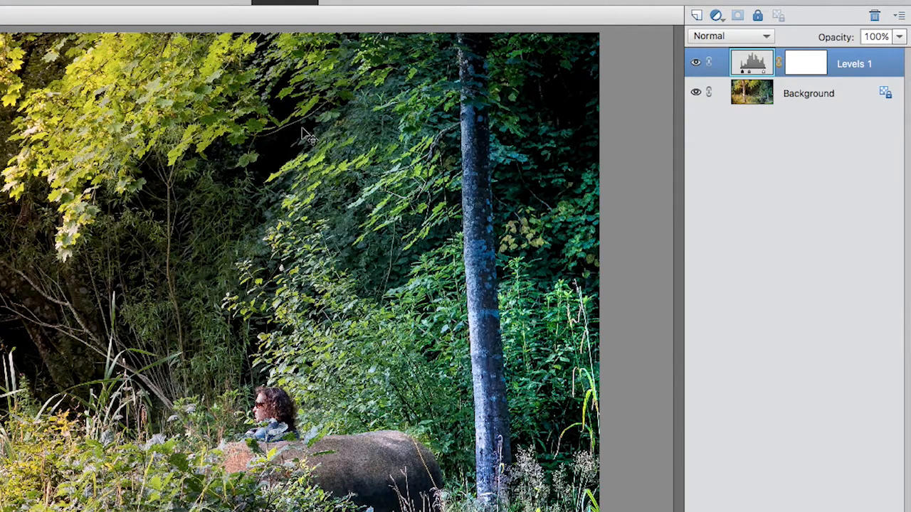
Toggle the Levels adjustment layer's visibility off and on twice to compare the photo before and after
click(696, 65)
click(696, 65)
click(696, 64)
click(695, 65)
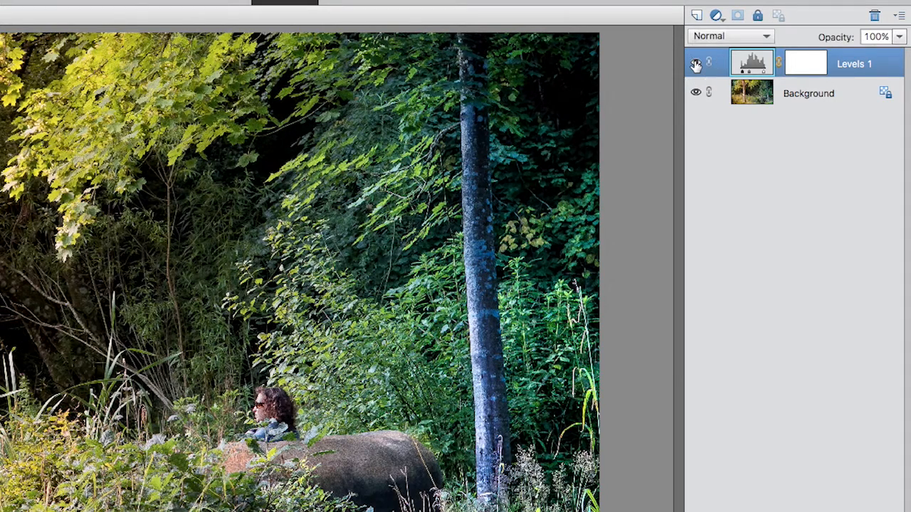